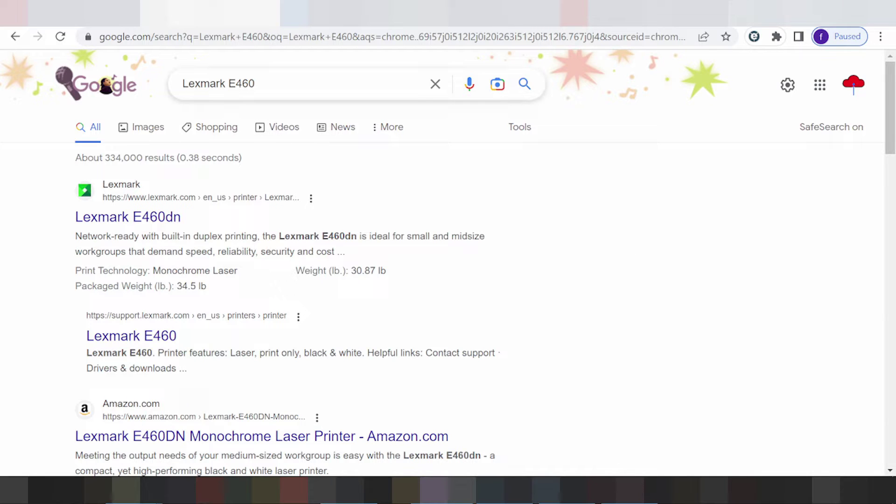
Step: Search Google for 'Lexmark E460 driver download' and scan the results for Lexmark's official page
left_click_drag(226, 83, 255, 83)
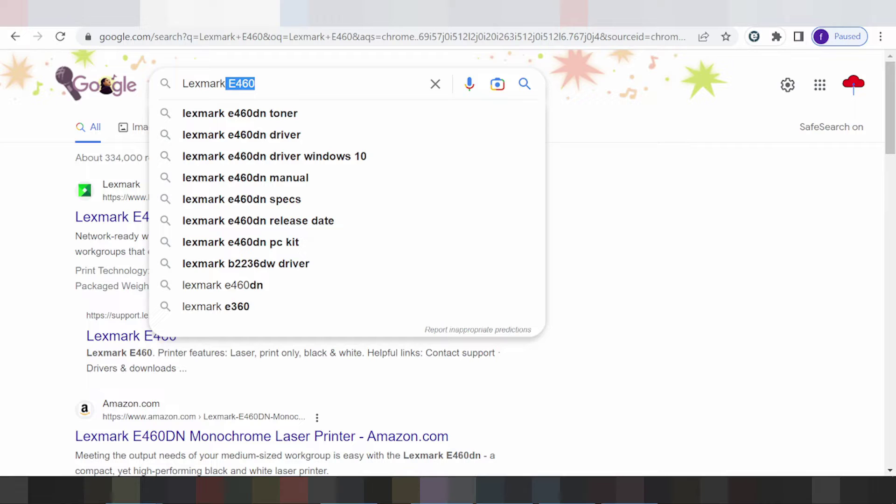
left_click(255, 83)
type("driver download")
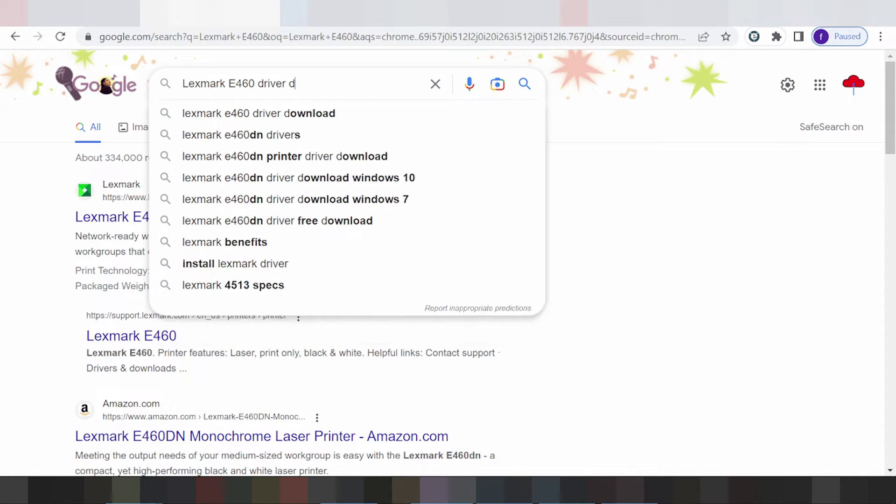
key("Return")
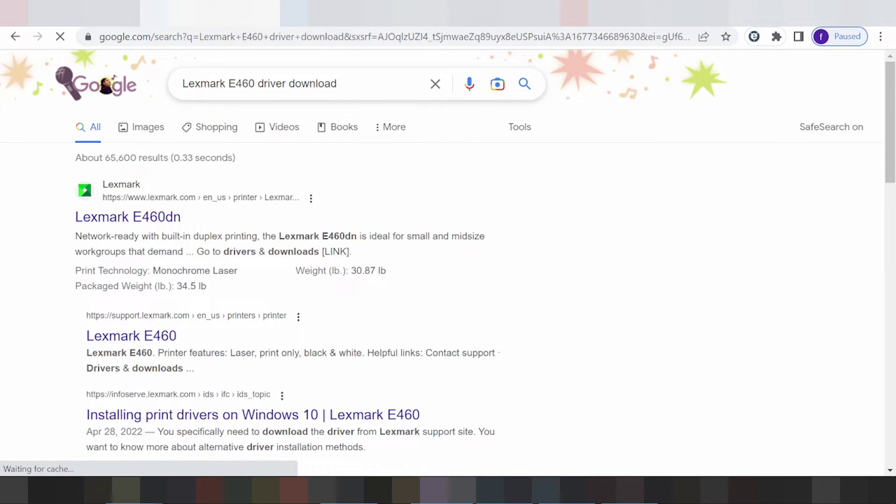
scroll(303, 153, "down", 3)
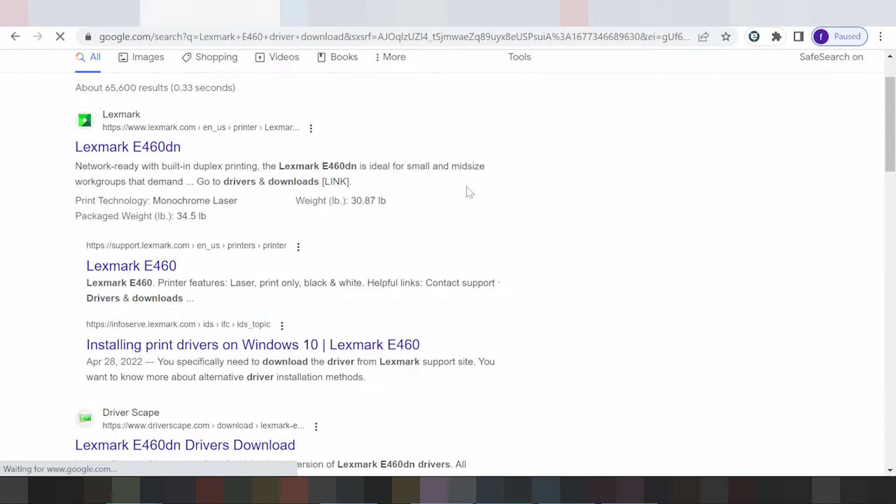
scroll(484, 204, "down", 7)
scroll(485, 207, "down", 8)
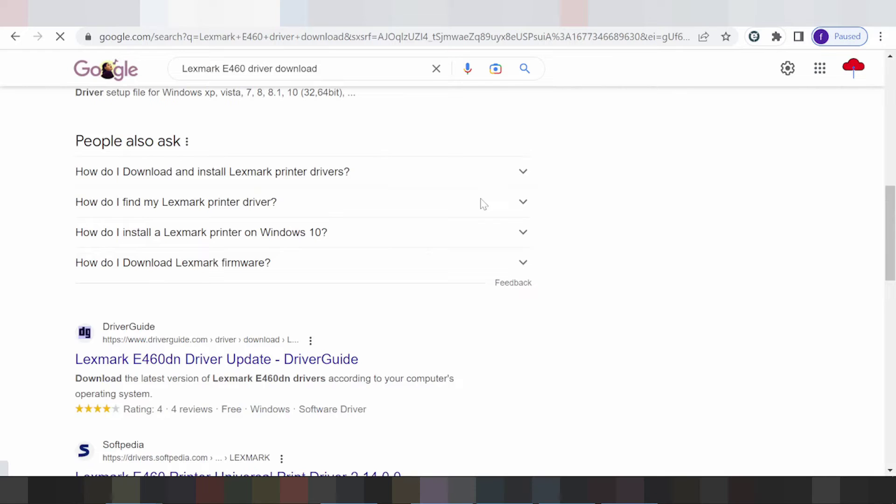
scroll(495, 218, "down", 10)
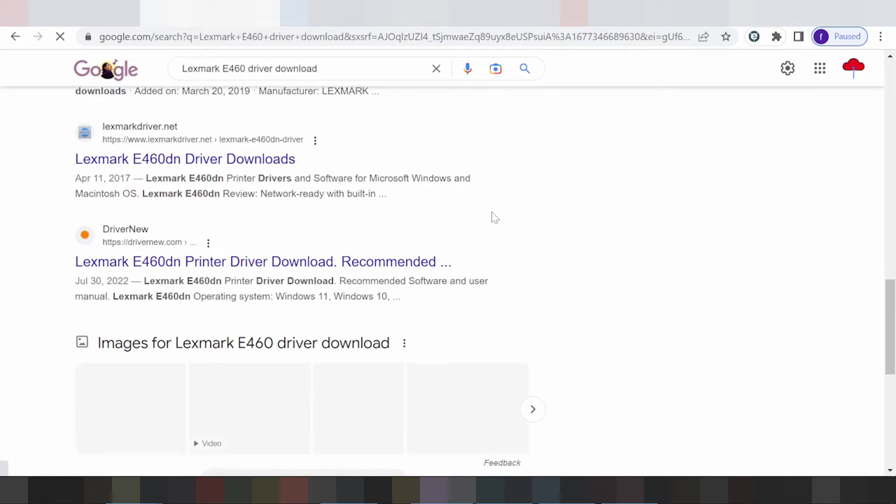
scroll(495, 218, "up", 15)
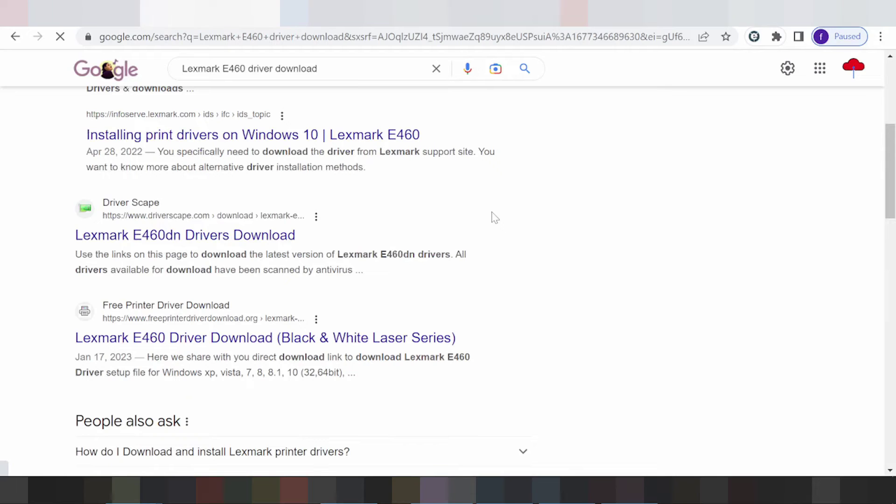
scroll(494, 215, "up", 5)
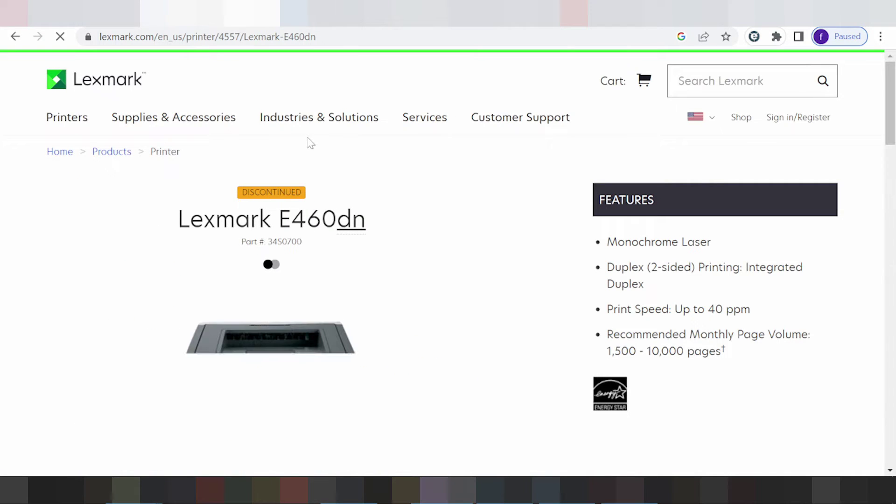
Step: Go from the E460dn page through Drivers and Support to its Drivers & downloads listing
scroll(309, 141, "down", 2)
scroll(448, 262, "down", 2)
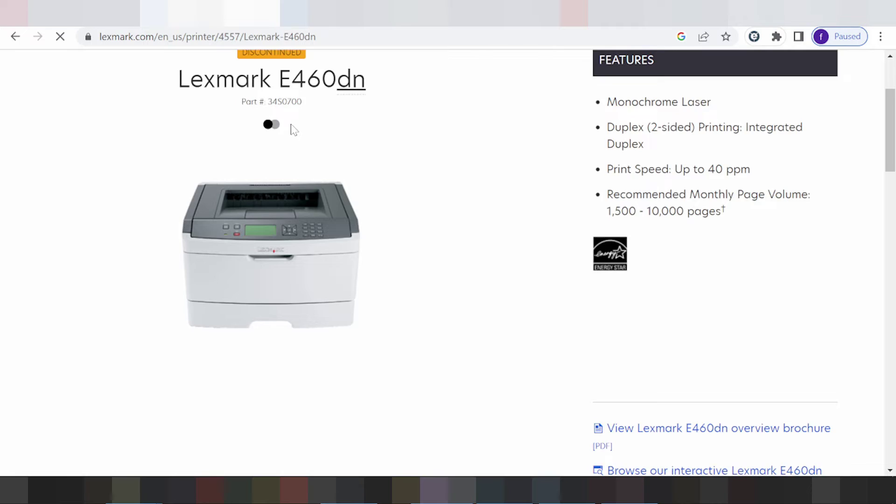
scroll(291, 126, "down", 6)
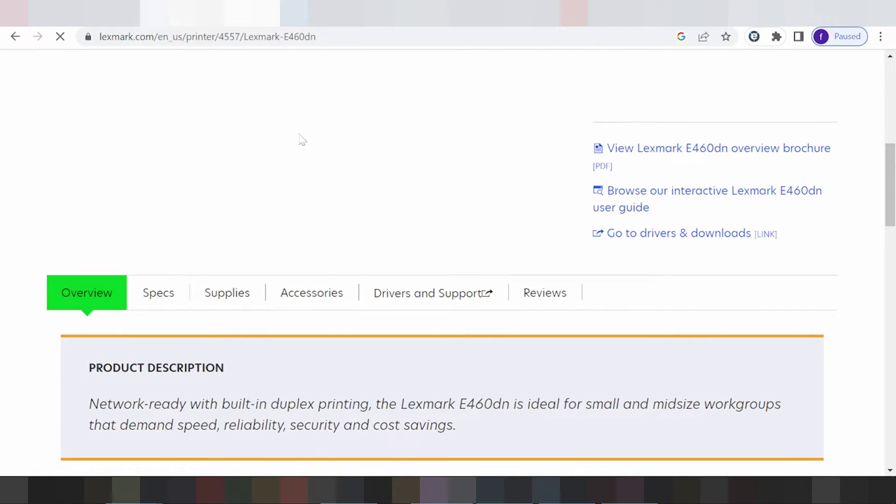
left_click(399, 294)
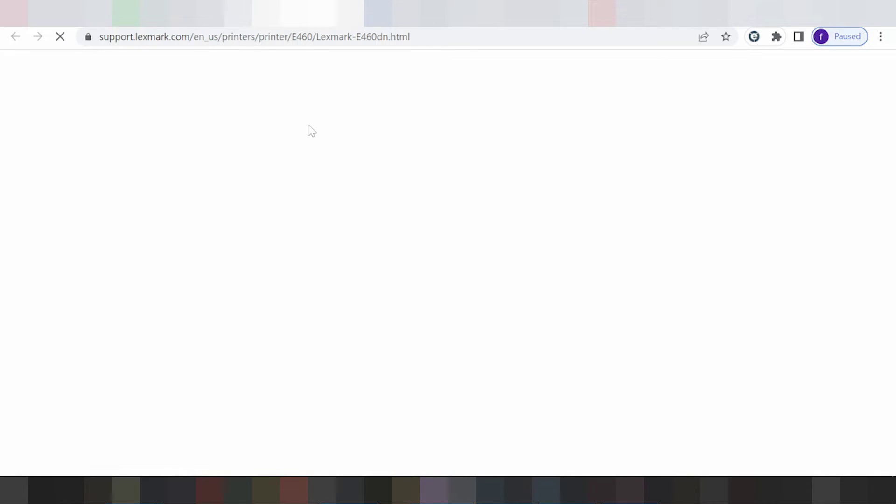
scroll(312, 131, "down", 1)
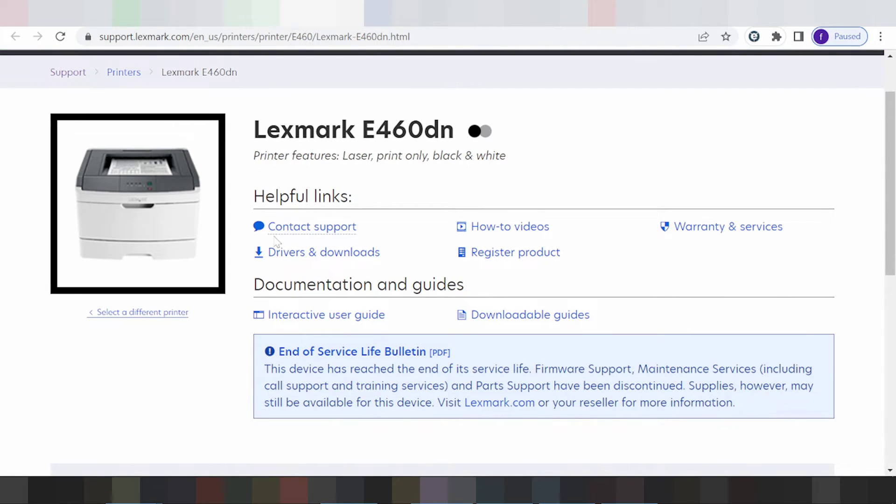
left_click(289, 256)
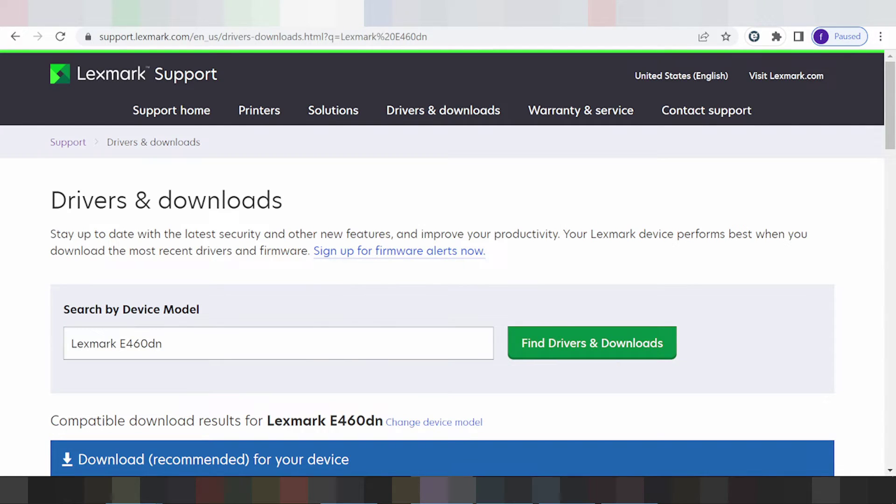
Step: Filter the E460dn downloads table to the Linux/Unix operating system
scroll(448, 264, "down", 3)
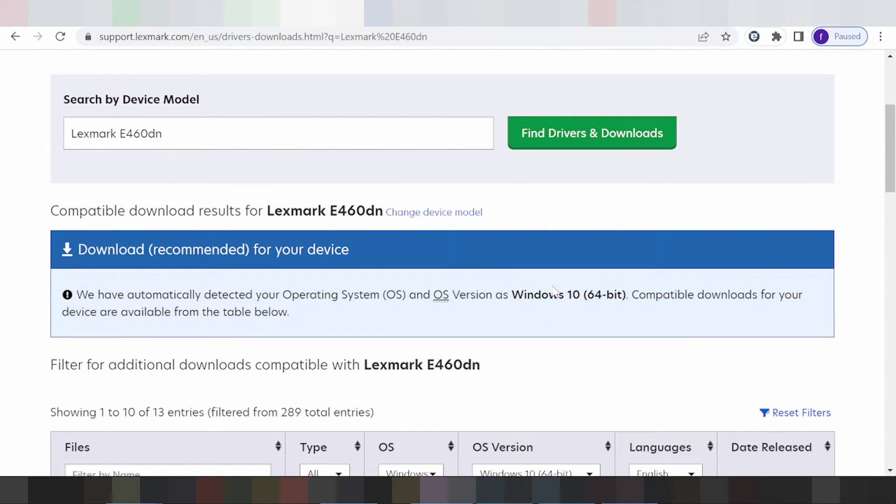
scroll(516, 226, "down", 3)
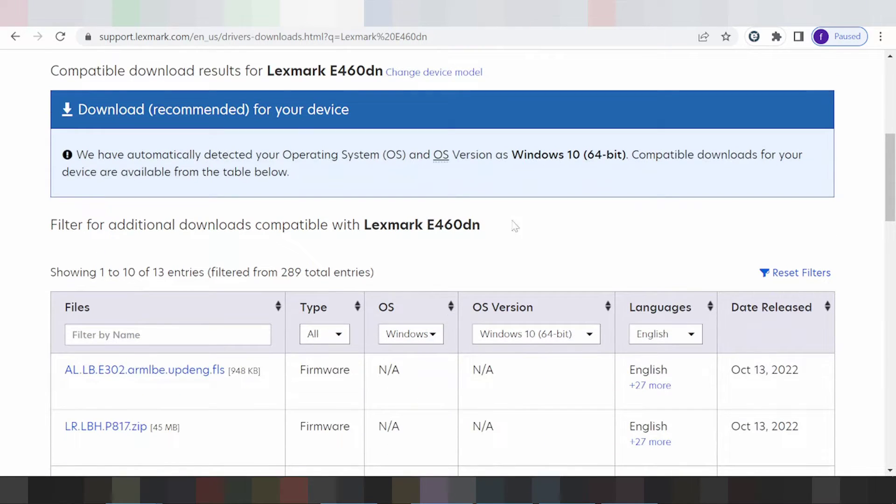
scroll(462, 234, "down", 1)
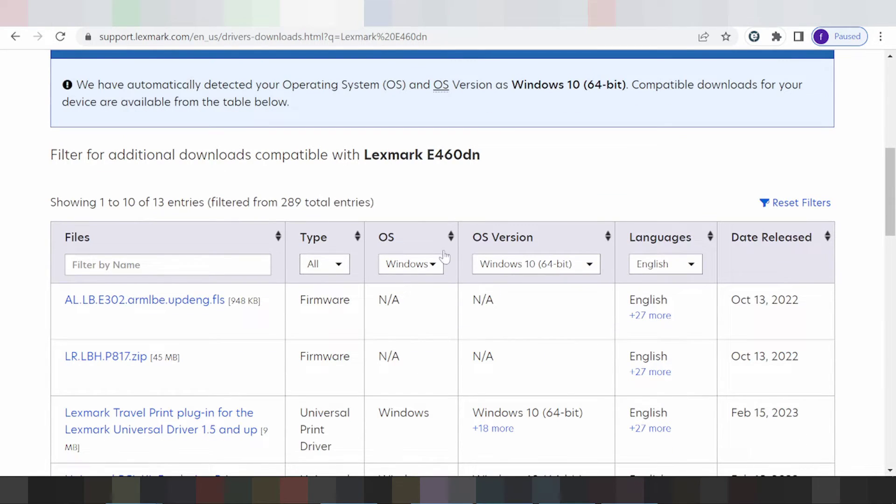
left_click(406, 270)
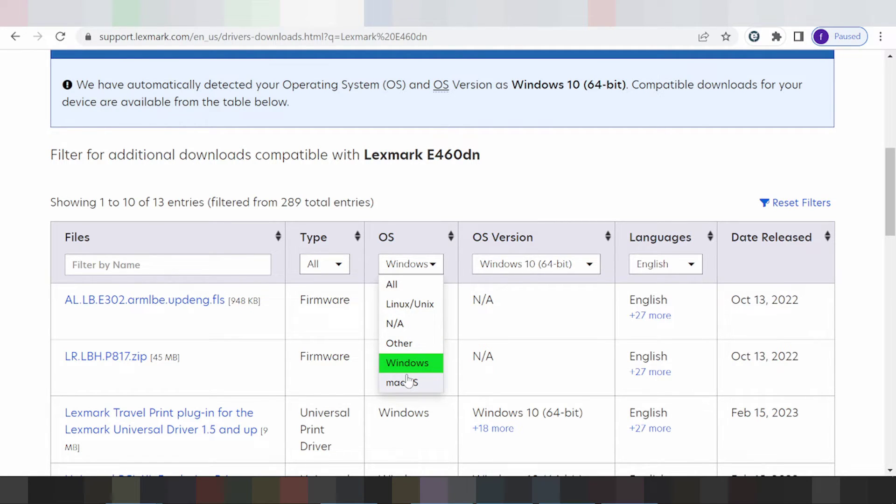
left_click(413, 305)
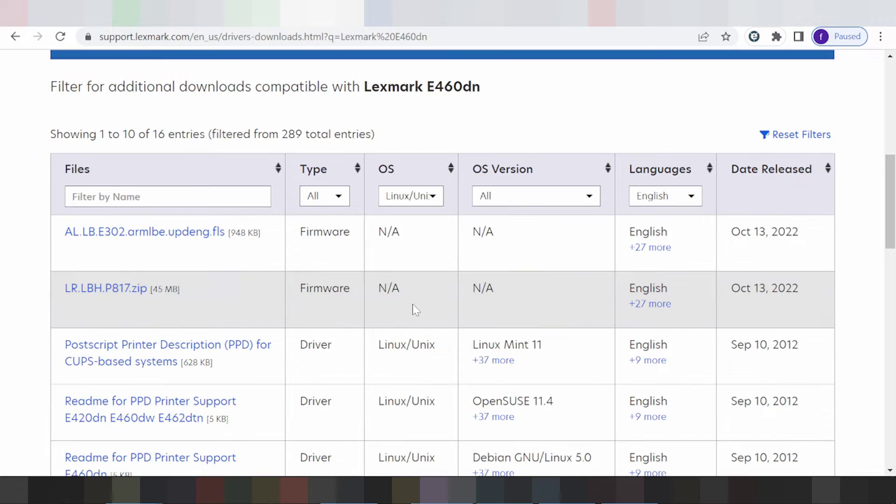
Step: Set the OS Version filter to Fedora 17 and highlight the first entry's release date
left_click(489, 196)
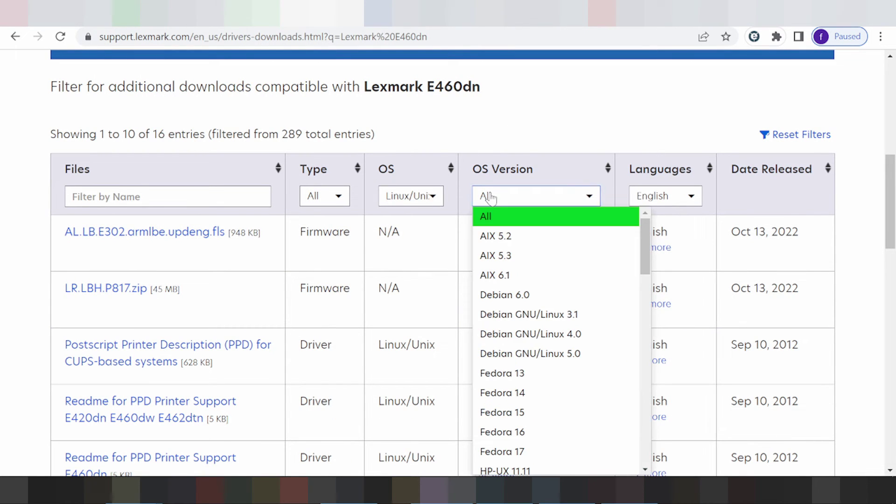
scroll(511, 260, "down", 3)
scroll(527, 267, "down", 1)
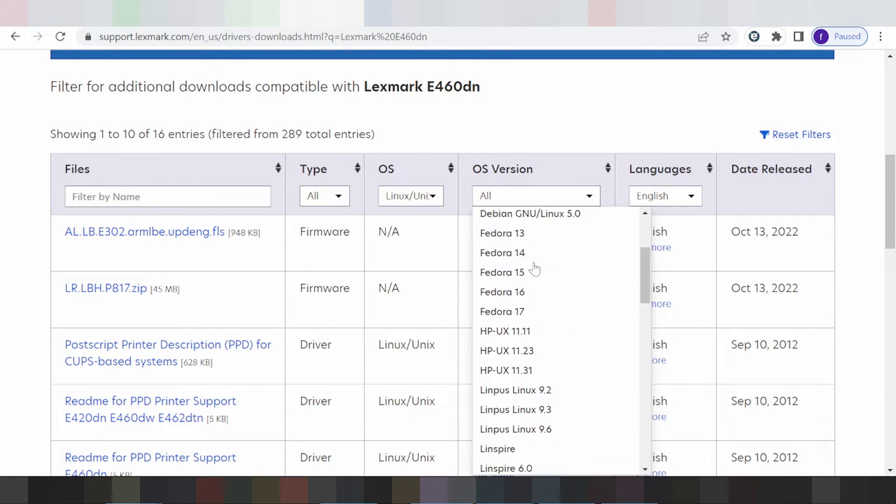
scroll(545, 281, "down", 1)
scroll(541, 295, "down", 3)
scroll(513, 292, "down", 3)
scroll(520, 284, "down", 3)
scroll(523, 283, "down", 2)
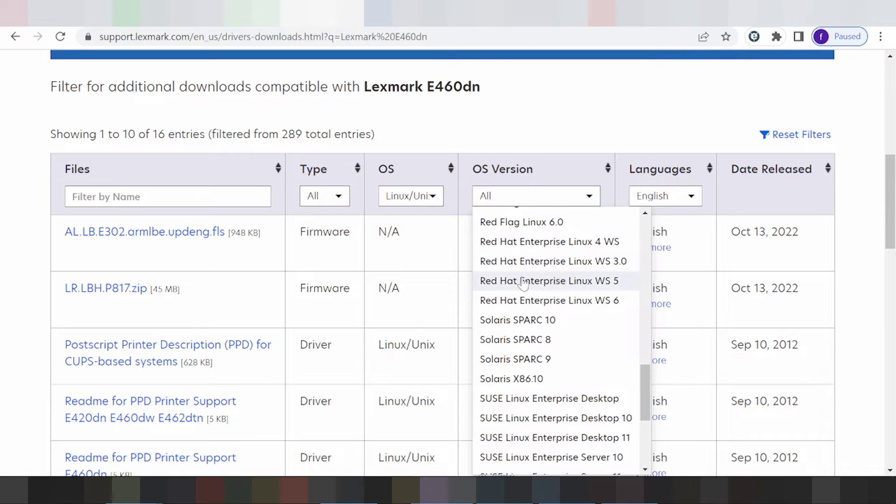
scroll(525, 261, "up", 6)
scroll(525, 255, "up", 8)
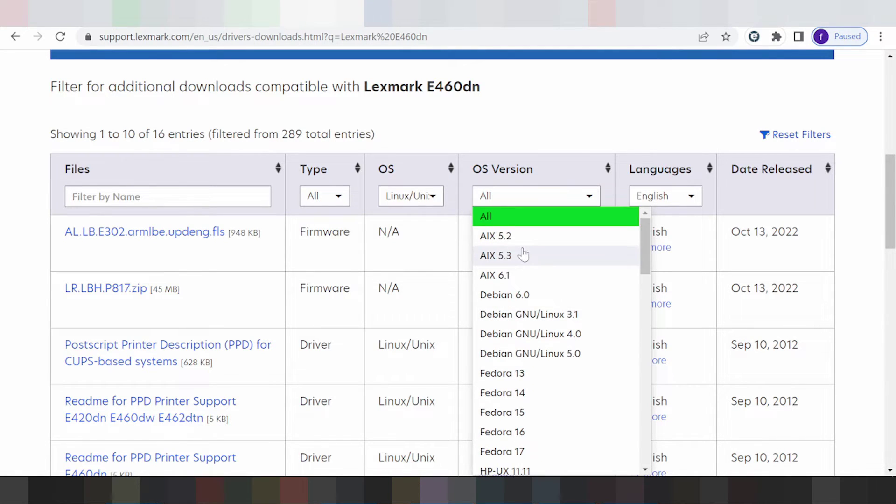
scroll(524, 257, "down", 2)
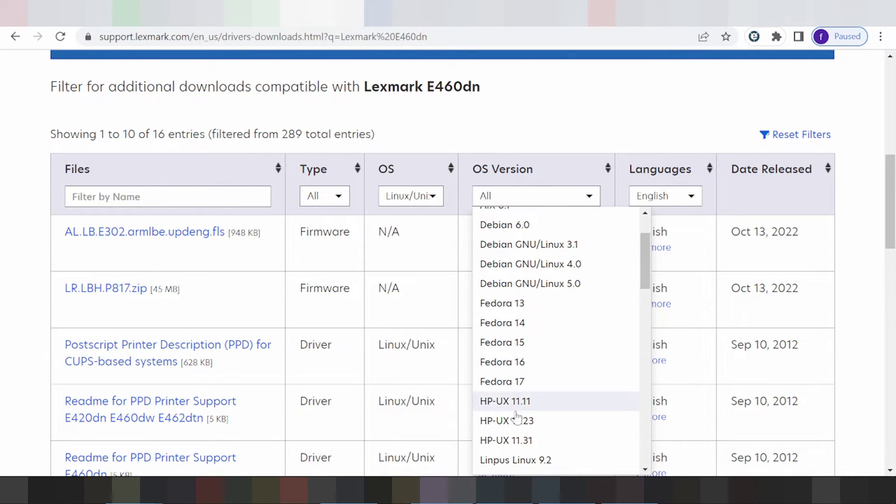
left_click(510, 388)
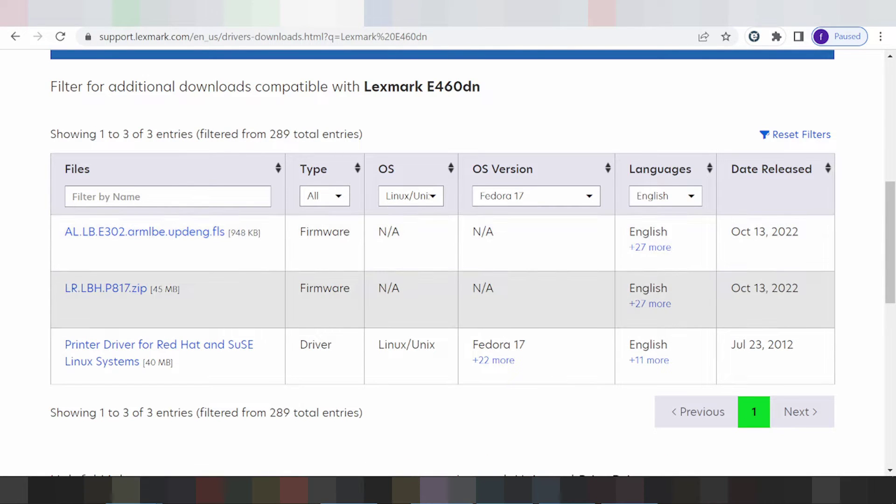
left_click_drag(731, 232, 792, 232)
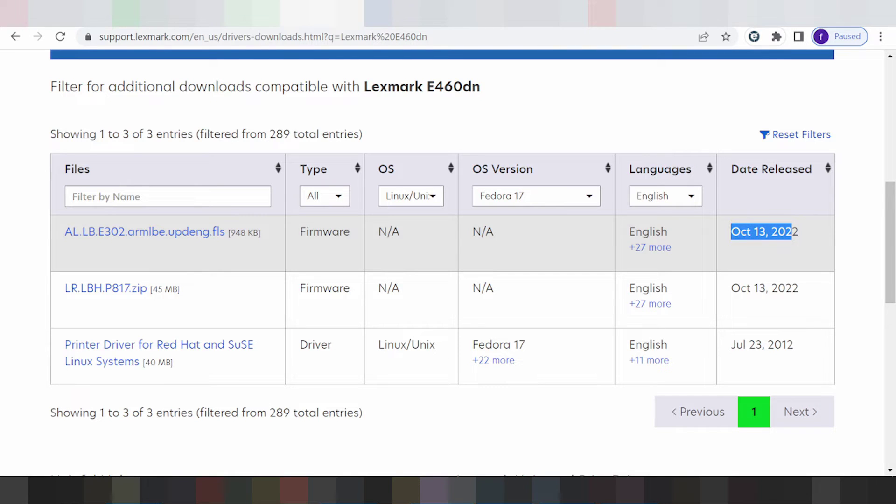
Step: Switch the OS filter to macOS and browse its version list
left_click(423, 200)
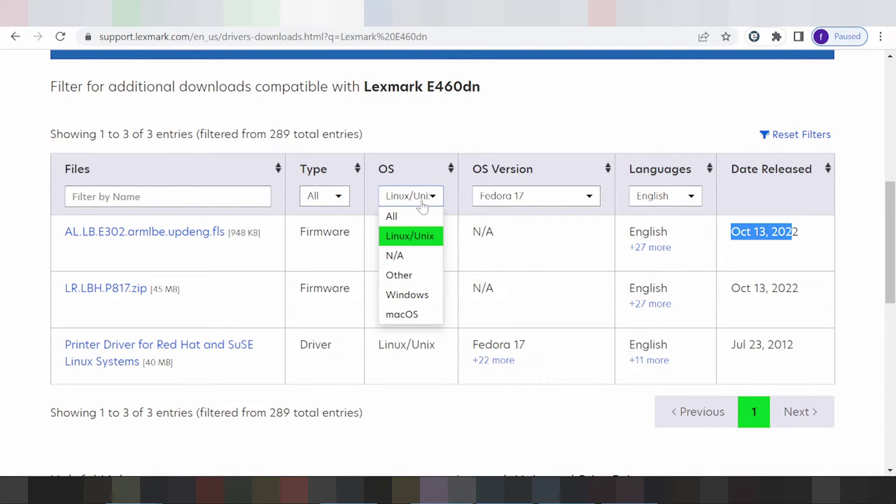
left_click(407, 320)
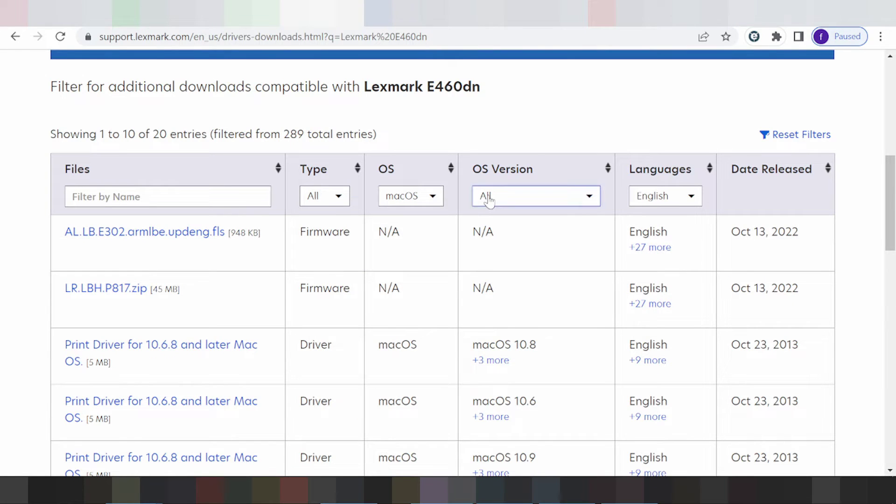
left_click(486, 204)
scroll(519, 270, "down", 1)
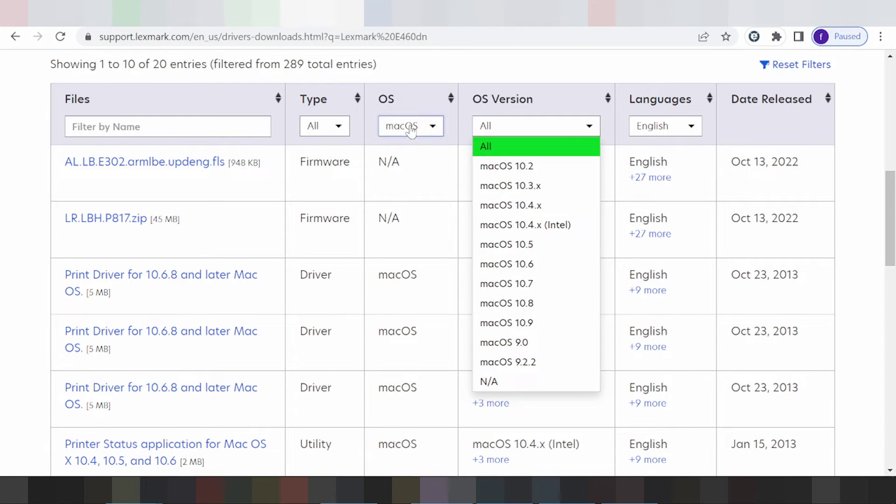
Step: Change the OS filter to Windows and choose Windows 11 (64-bit) as the version
left_click(411, 127)
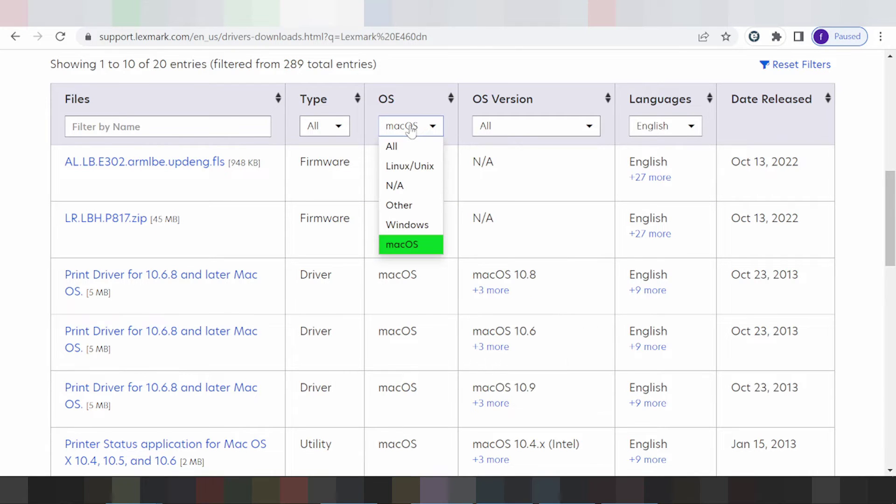
left_click(419, 227)
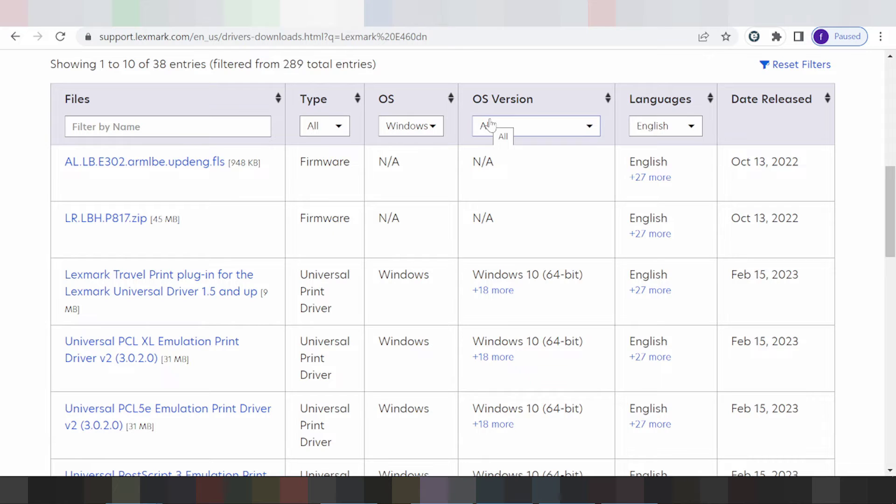
left_click(488, 125)
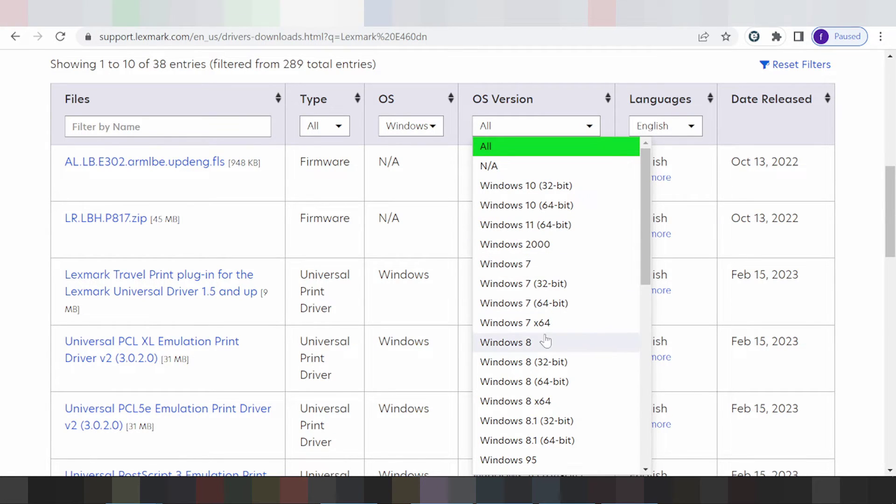
scroll(545, 342, "down", 2)
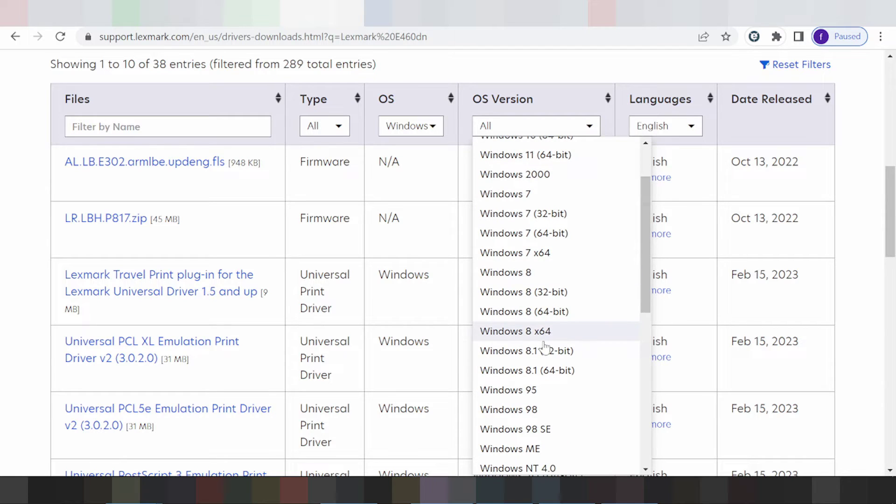
scroll(546, 347, "down", 3)
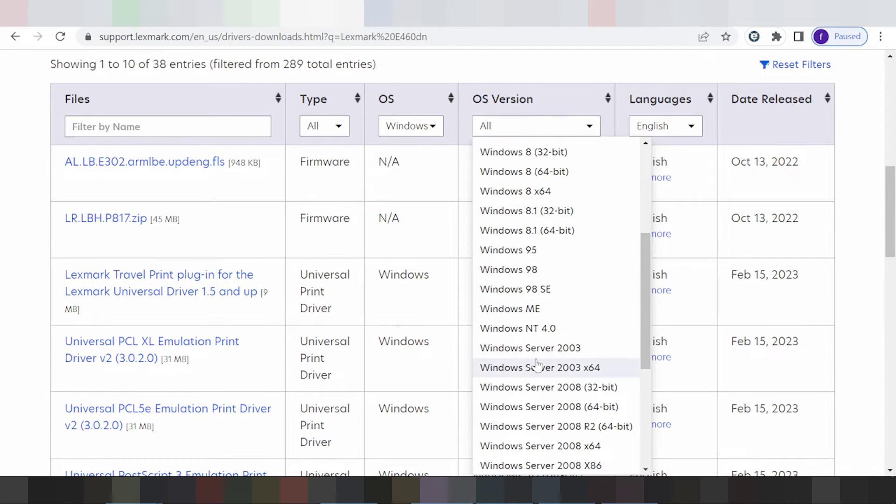
scroll(545, 355, "up", 5)
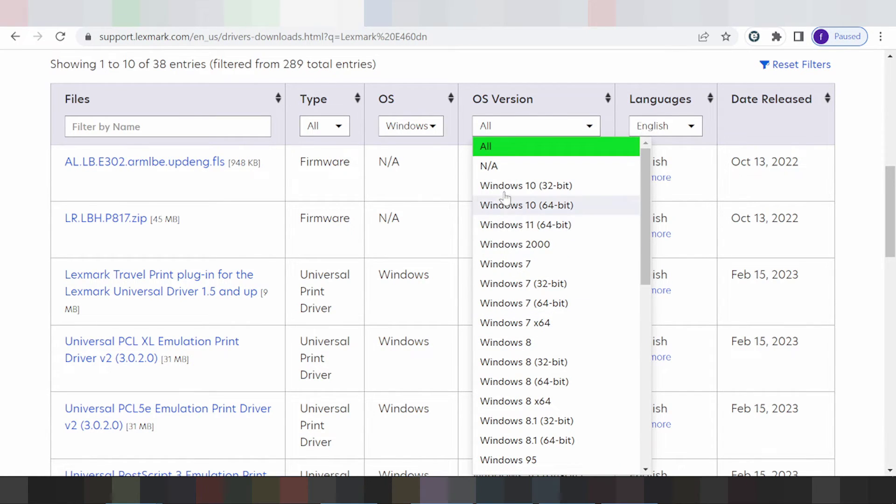
left_click(522, 232)
Step: Apply the Windows 11 (64-bit) filter and check the PostScript driver's release date and language
left_click(521, 232)
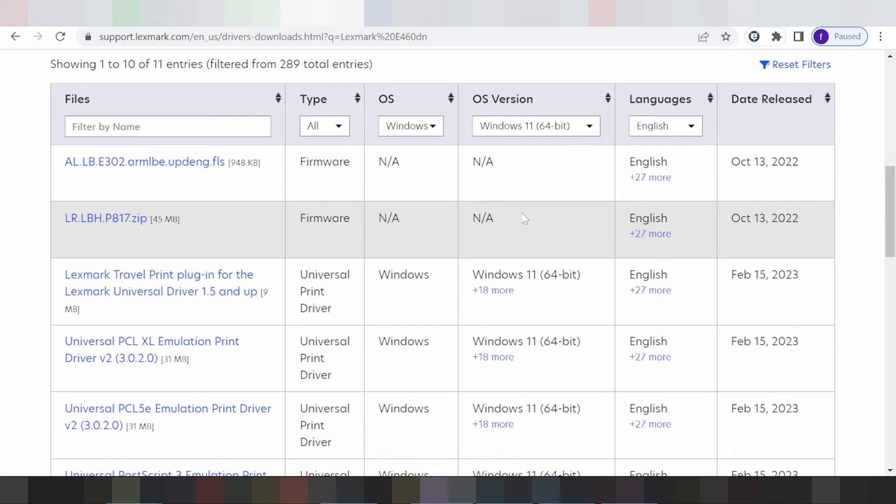
scroll(527, 210, "down", 1)
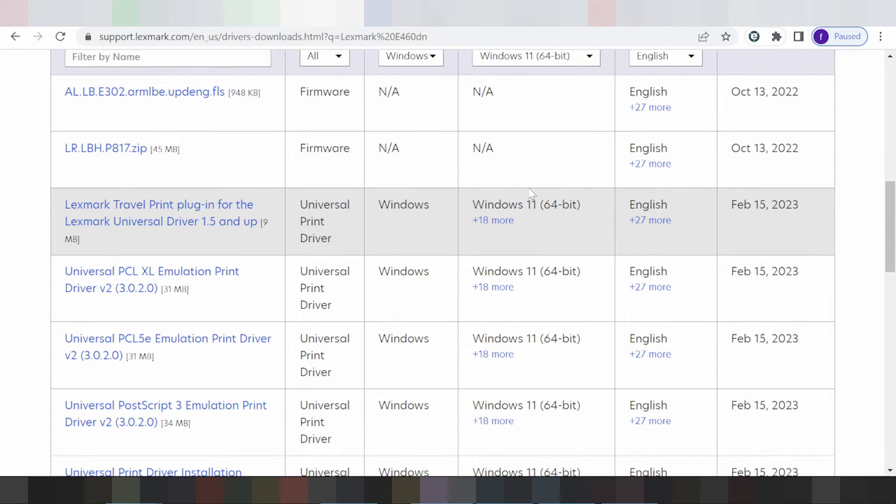
scroll(532, 192, "down", 1)
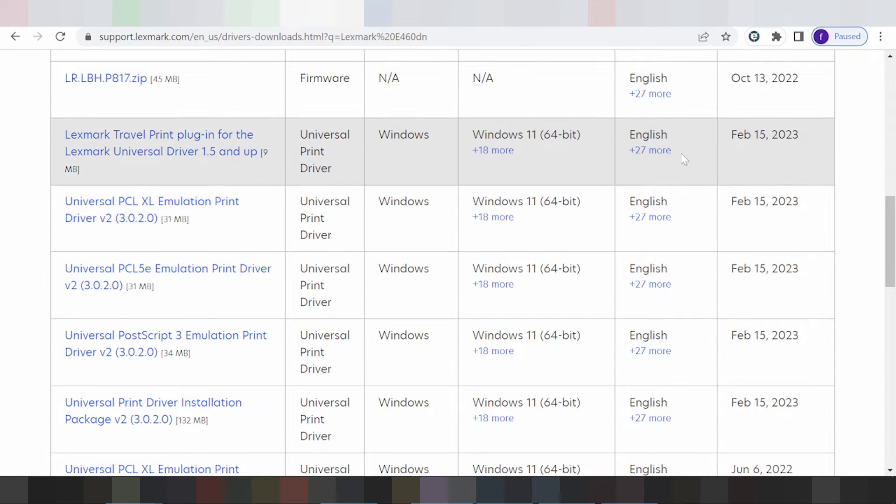
left_click_drag(745, 336, 799, 336)
scroll(793, 327, "up", 2)
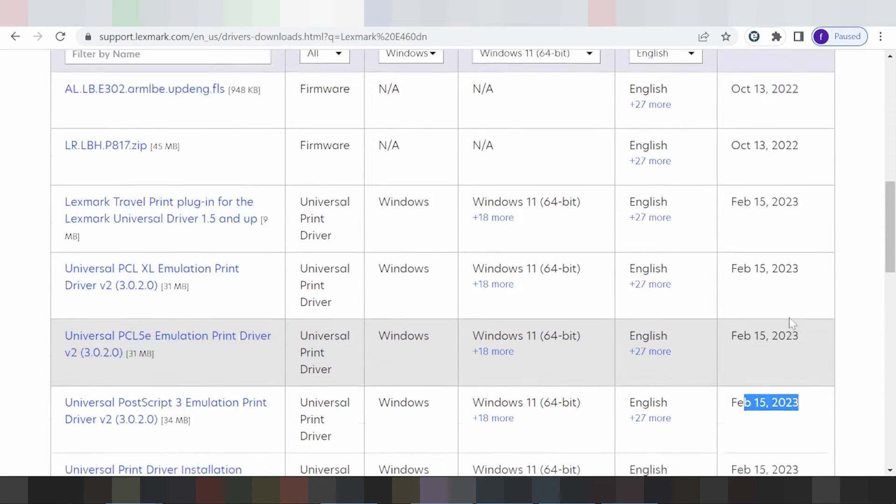
scroll(775, 280, "down", 3)
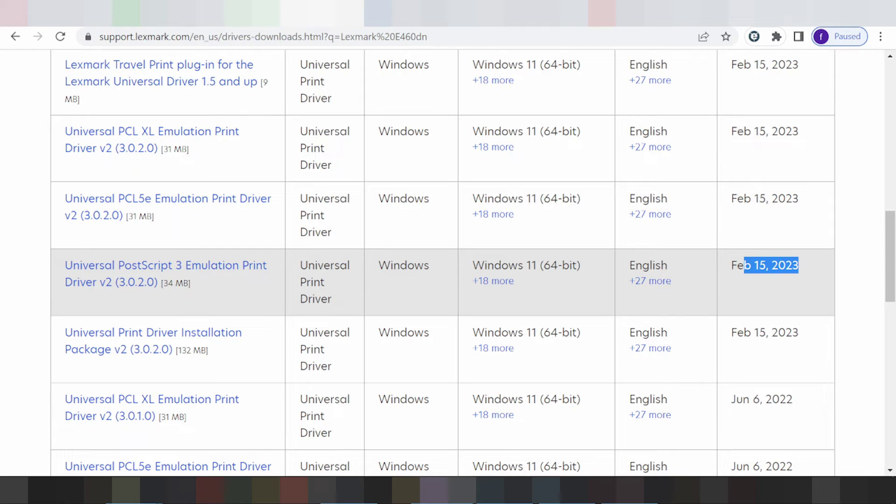
left_click_drag(630, 265, 650, 265)
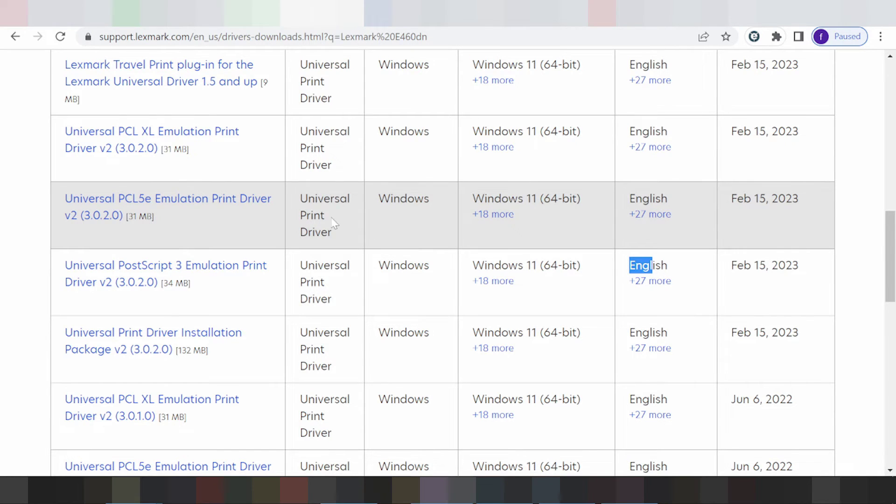
scroll(301, 224, "down", 1)
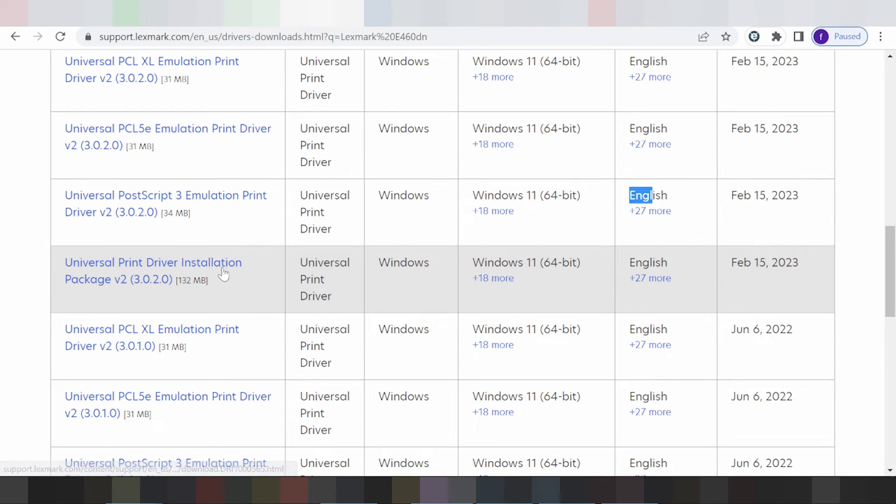
Step: Download the Universal Print Driver Installation Package v2 (3.0.2.0) .exe, then return to the E460dn page
left_click(89, 264)
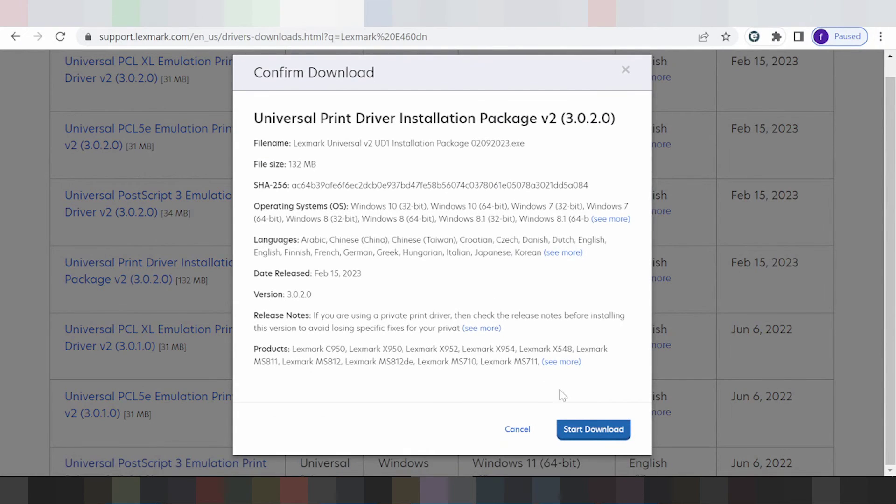
left_click(579, 433)
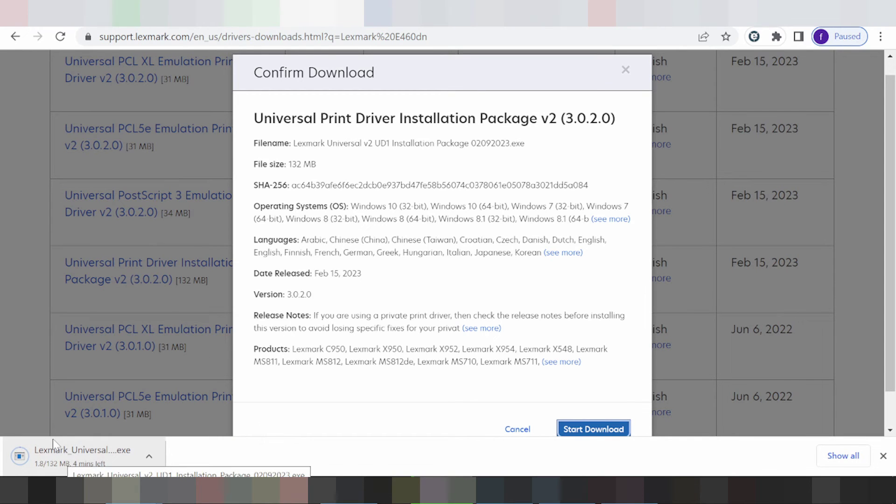
key("alt+Left")
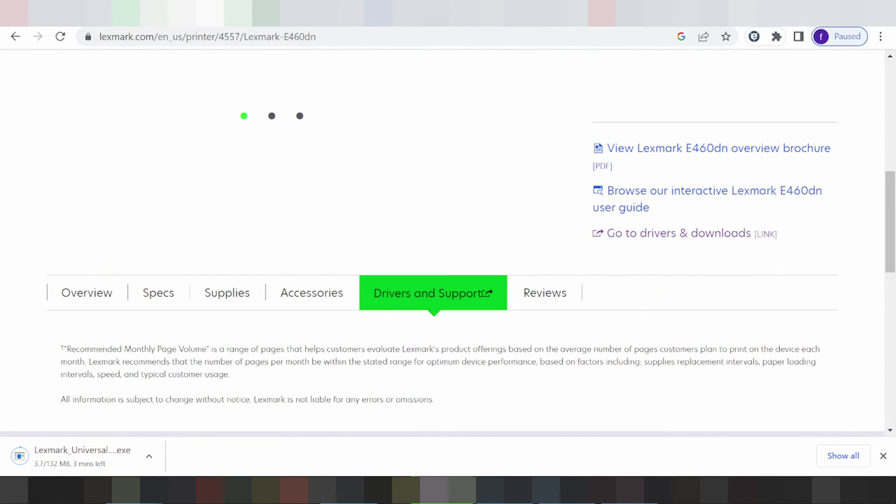
Step: Show the next E460dn gallery photo and dismiss the running download's options menu unchanged
scroll(211, 216, "up", 6)
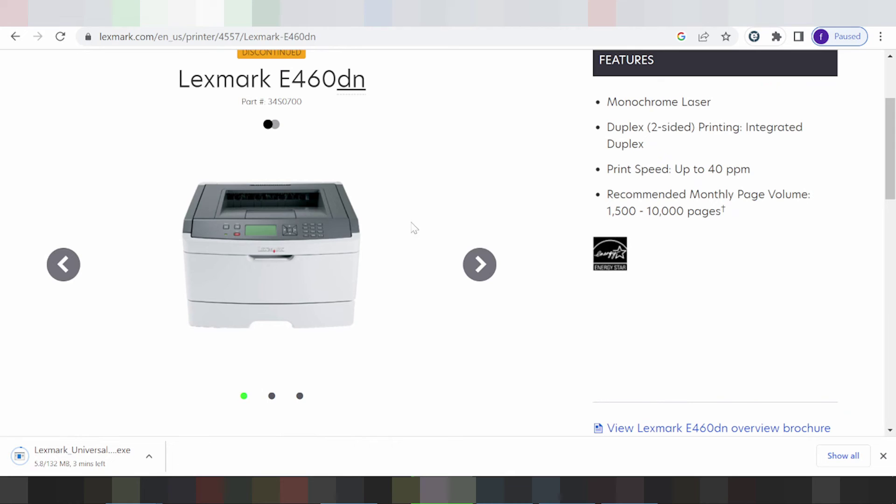
left_click(479, 271)
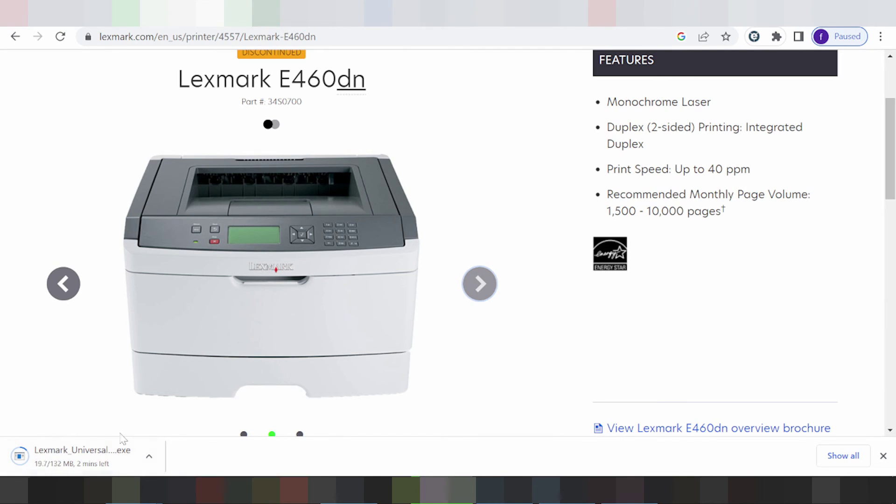
left_click(149, 460)
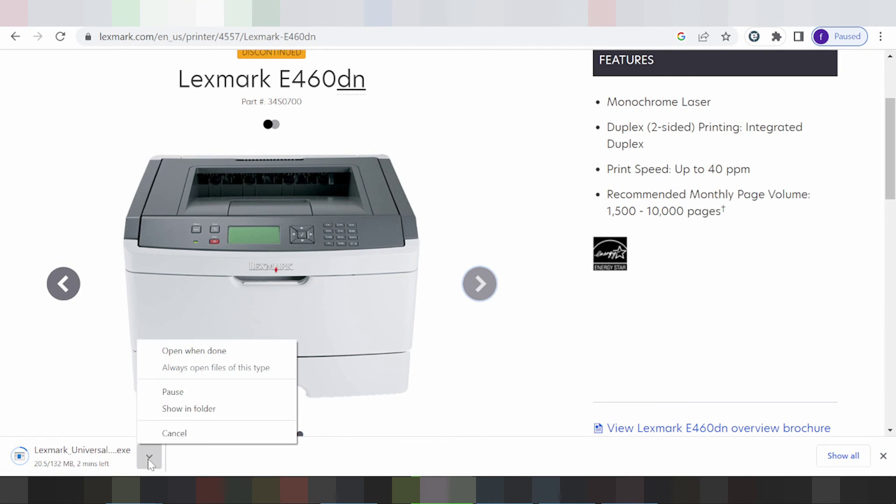
left_click(130, 379)
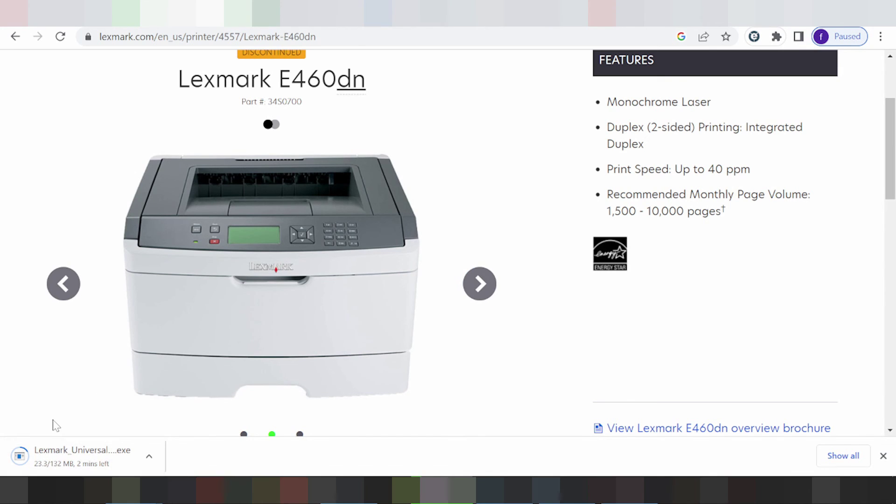